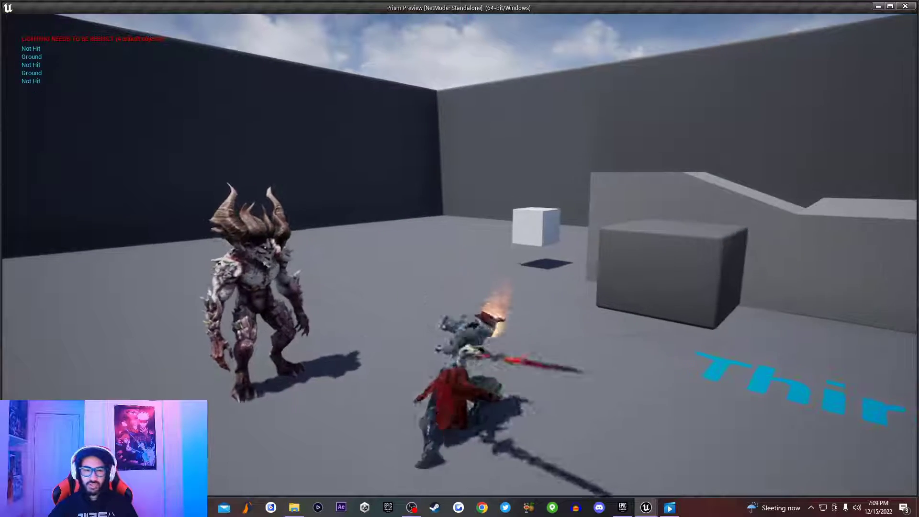
Play-test the character's repeated sword attacks in the standalone preview, and end the session.
click(459, 258)
click(460, 258)
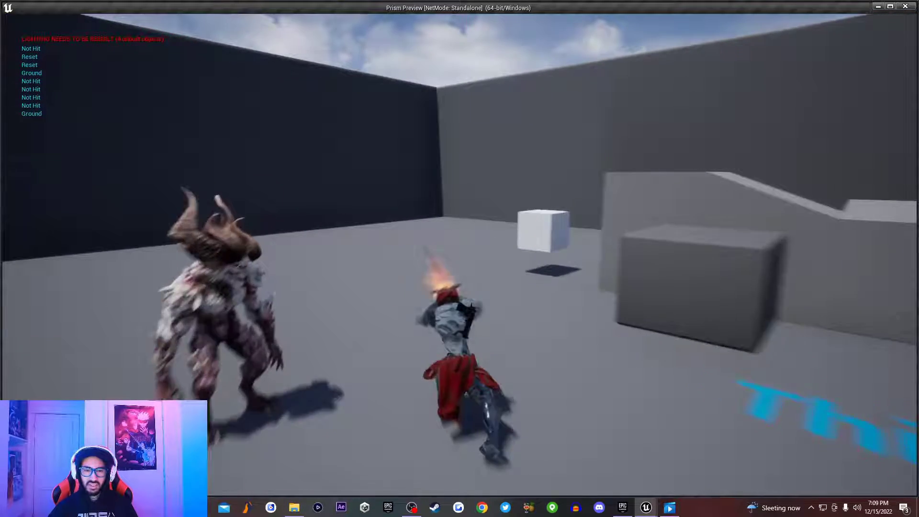
click(459, 258)
click(459, 258)
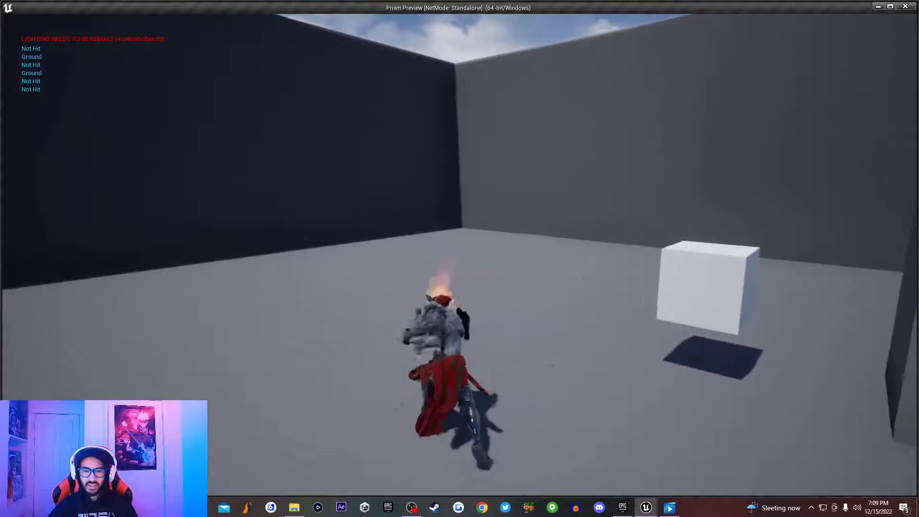
click(459, 259)
click(460, 259)
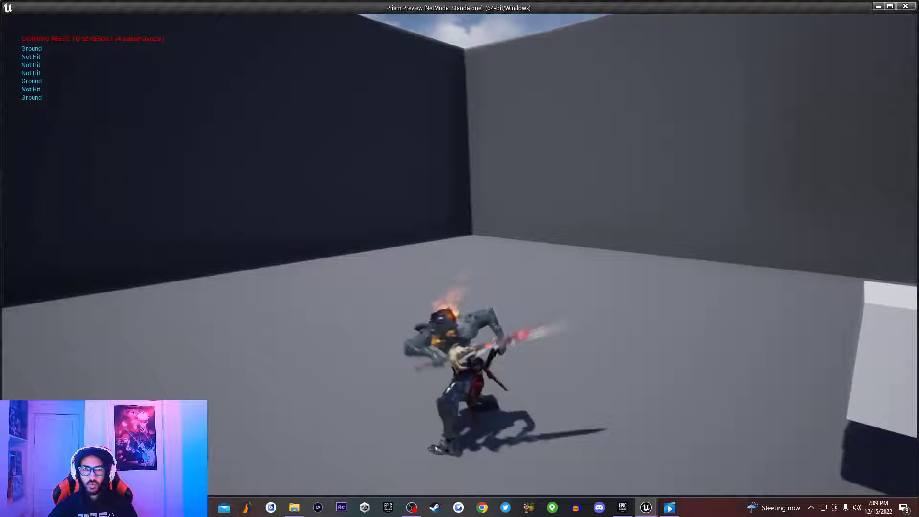
click(460, 258)
click(459, 259)
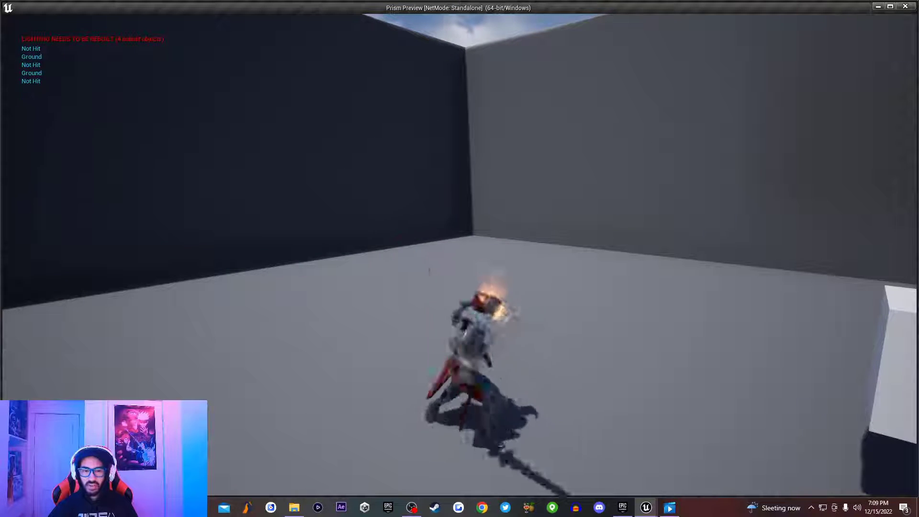
key(Escape)
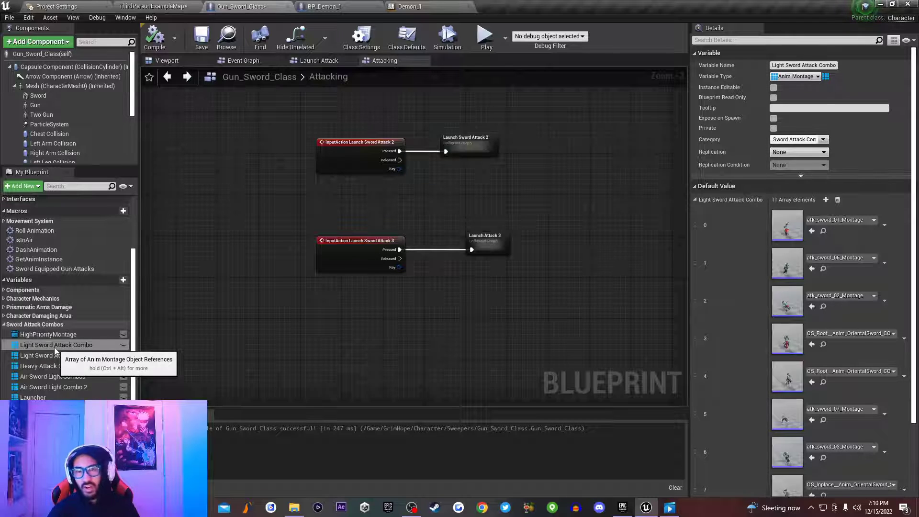
Locate and open atk_sword_01_Montage from the Light Sword Attack Combo array, dock its editor with the others and pause its preview.
click(823, 231)
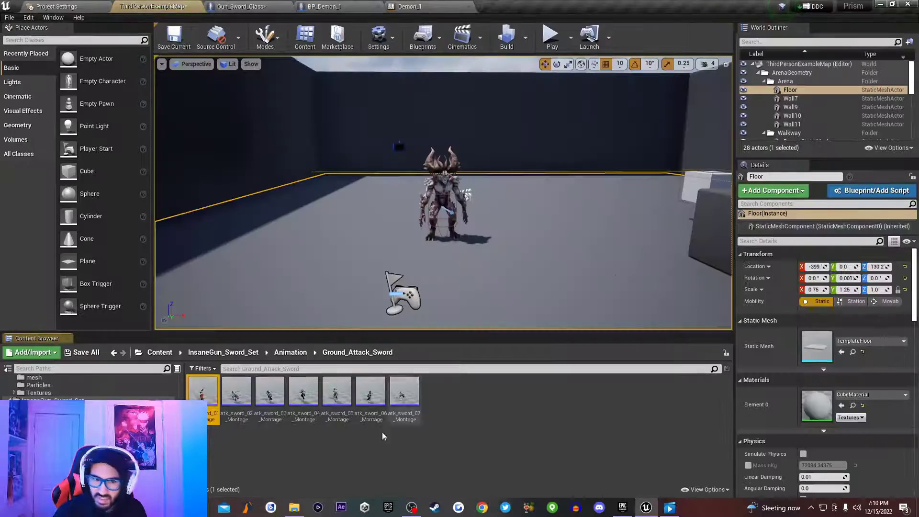
double_click(205, 398)
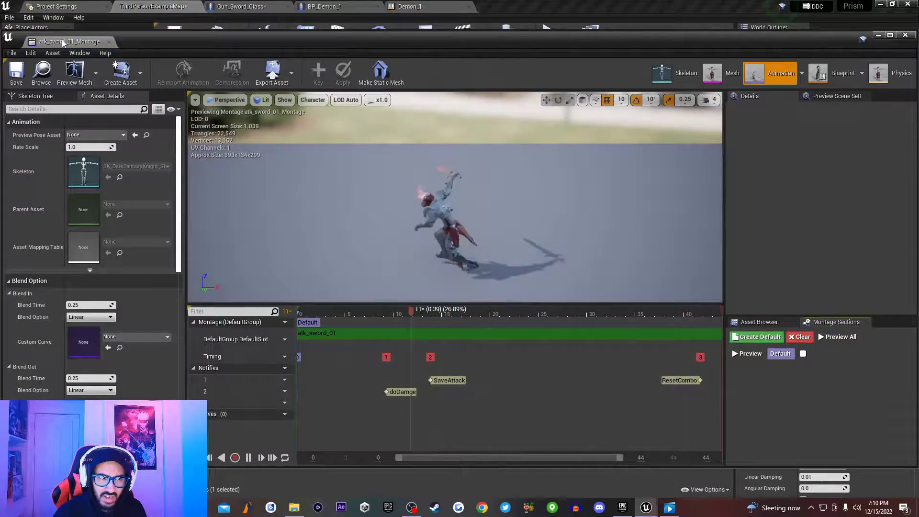
drag(64, 41, 430, 4)
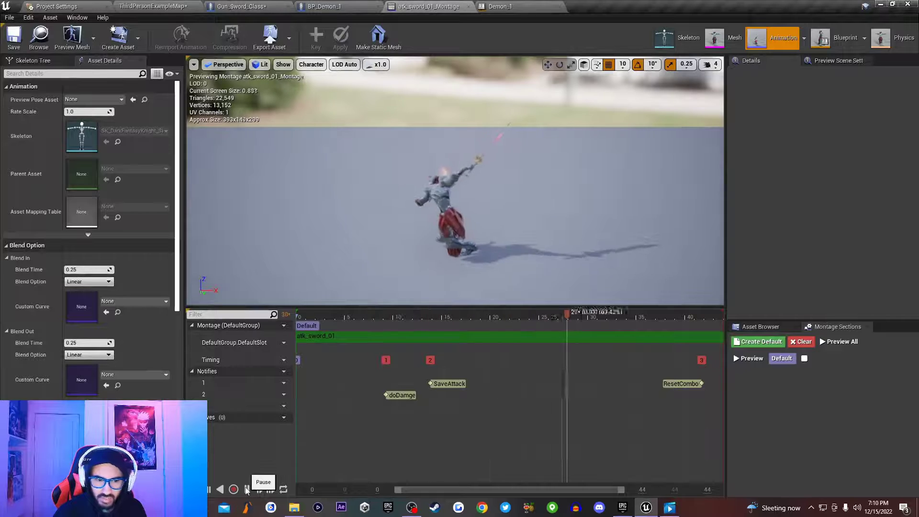
click(247, 489)
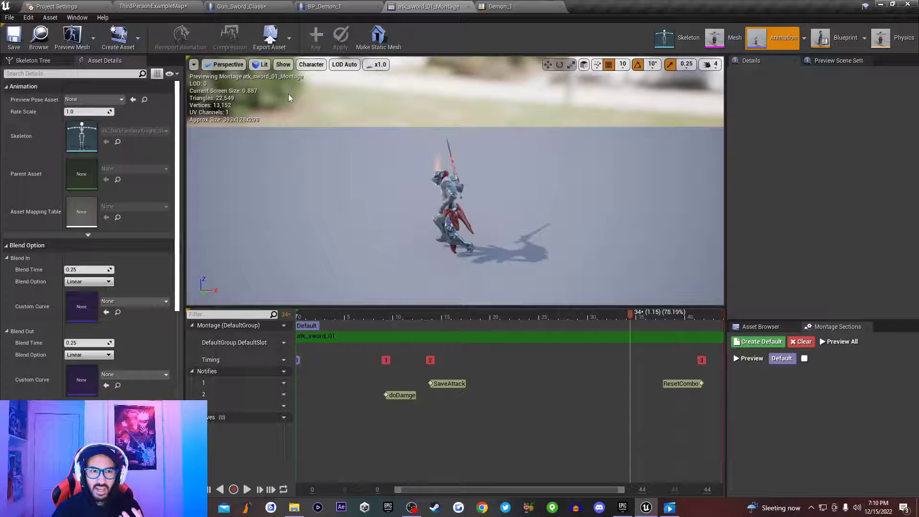
Browse to the Animation folder of InsaneGun_Sword_Set and show the AnimMontage creation option for the Atk_gun_01 sequence.
click(200, 5)
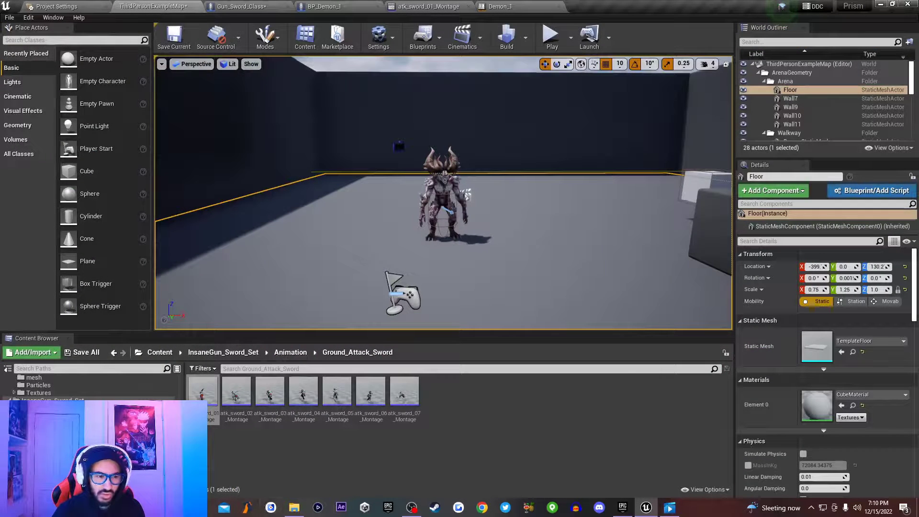
scroll(91, 393, up, 2)
click(222, 352)
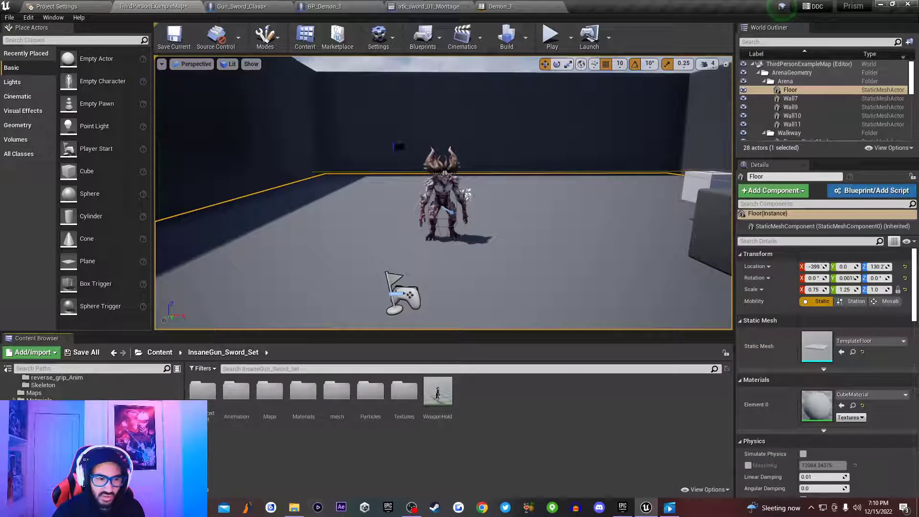
double_click(236, 395)
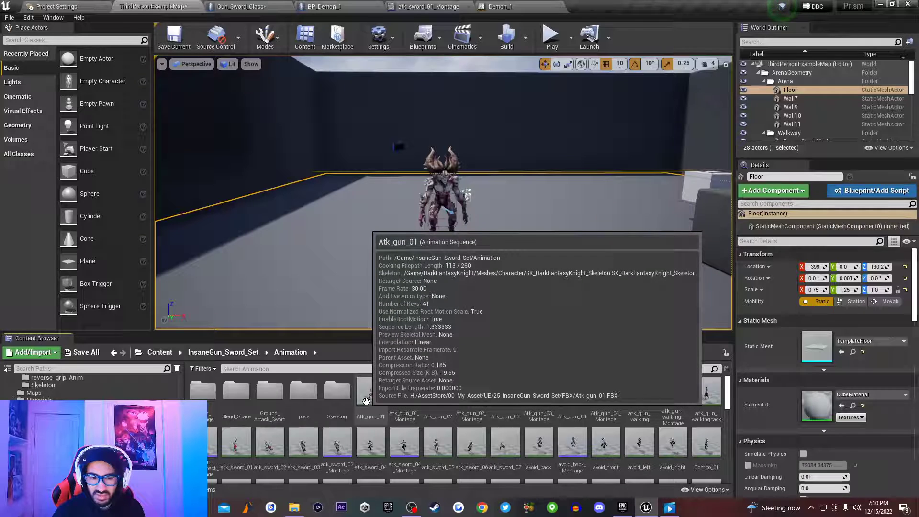
right_click(368, 399)
mouse_move(480, 72)
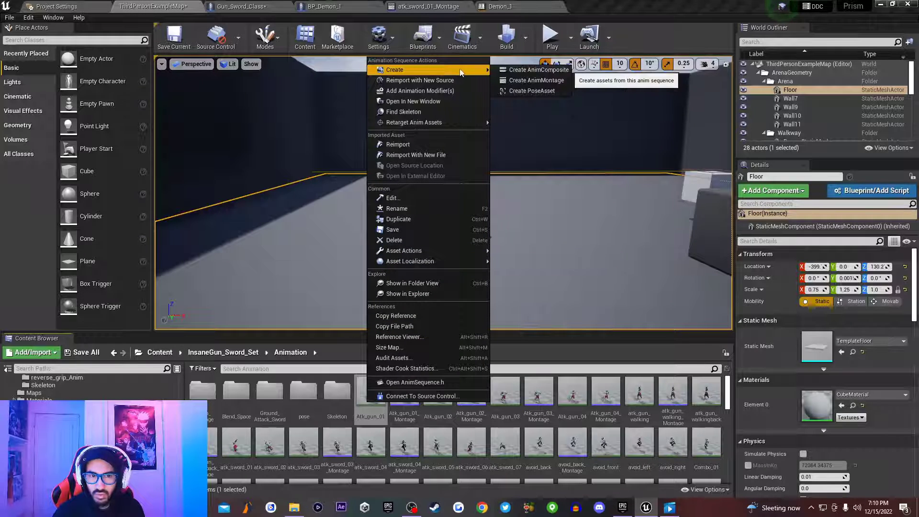
click(544, 81)
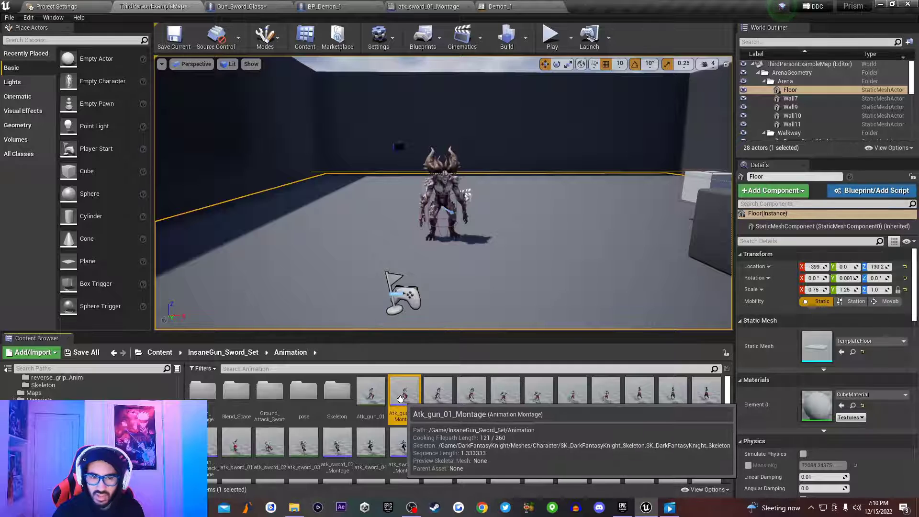
Open Atk_gun_01_Montage, pause it at frame 0 and view the slot names available for its DefaultSlot track.
double_click(405, 393)
click(248, 489)
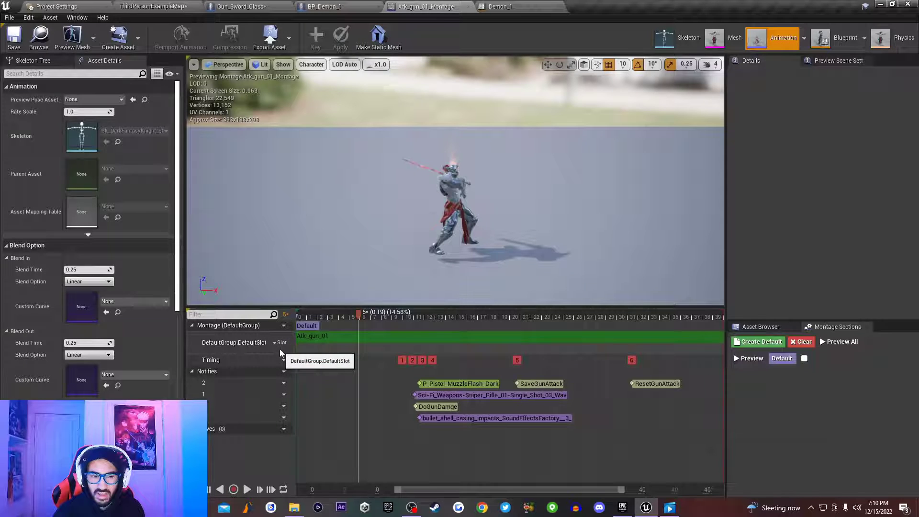
click(318, 321)
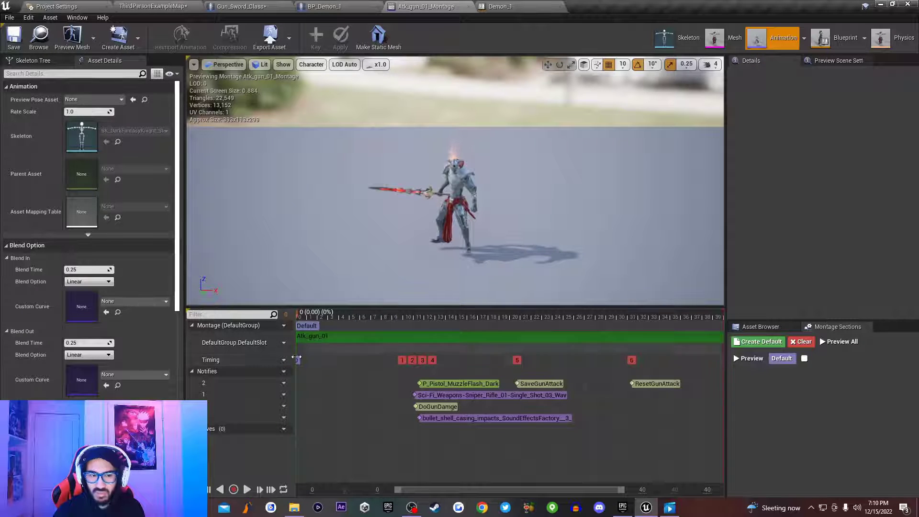
click(281, 342)
mouse_move(293, 361)
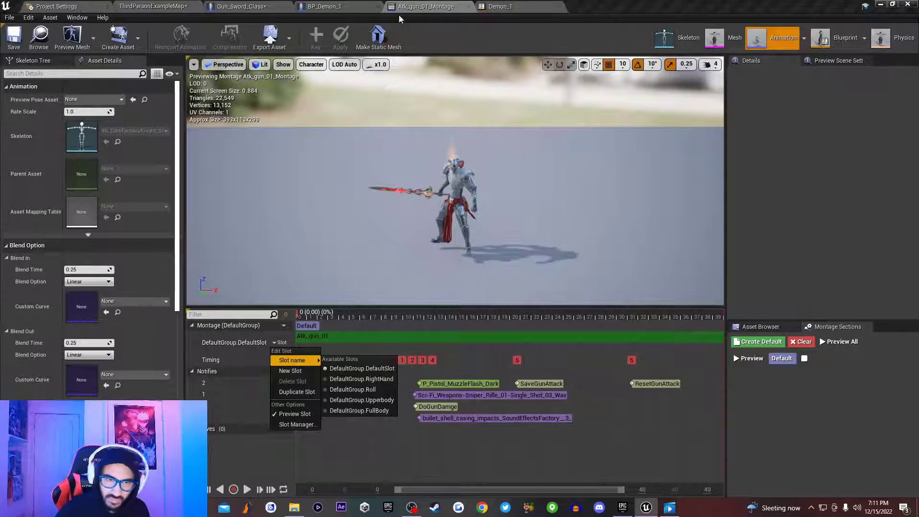
Open the AnimGraph of Gun_Sword_BP and examine the DefaultSlot node between Blend Poses by bool and Lower Body.
click(841, 42)
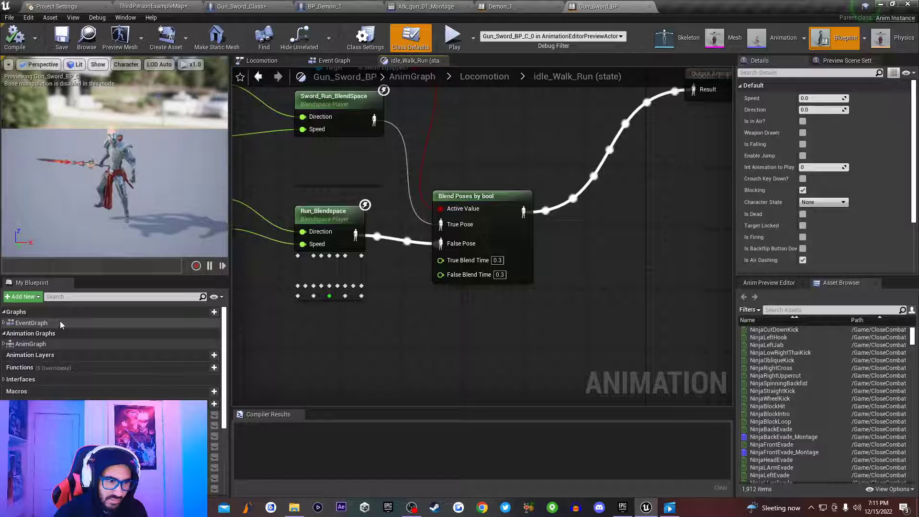
double_click(31, 343)
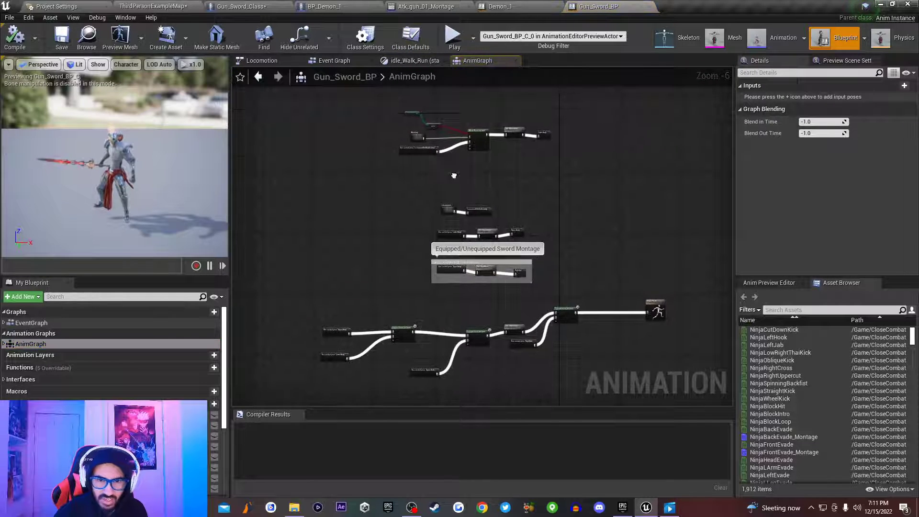
scroll(519, 170, up, 3)
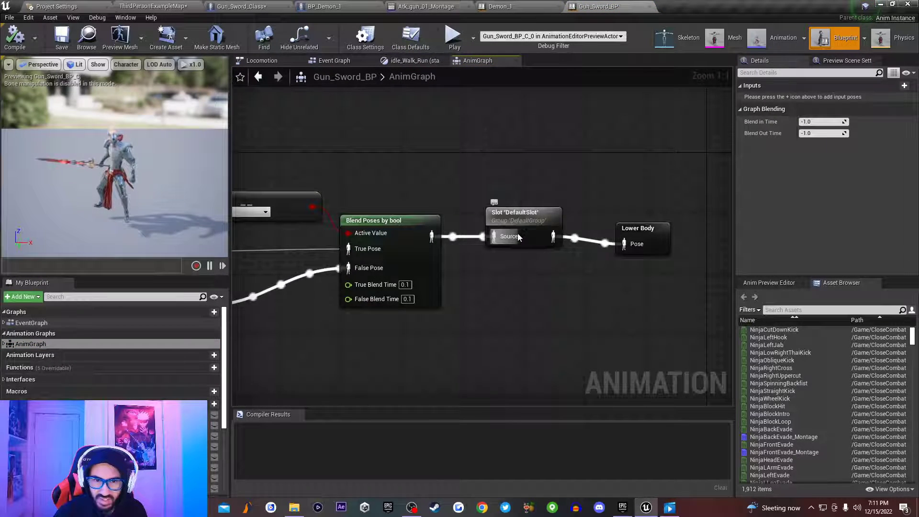
scroll(529, 235, down, 2)
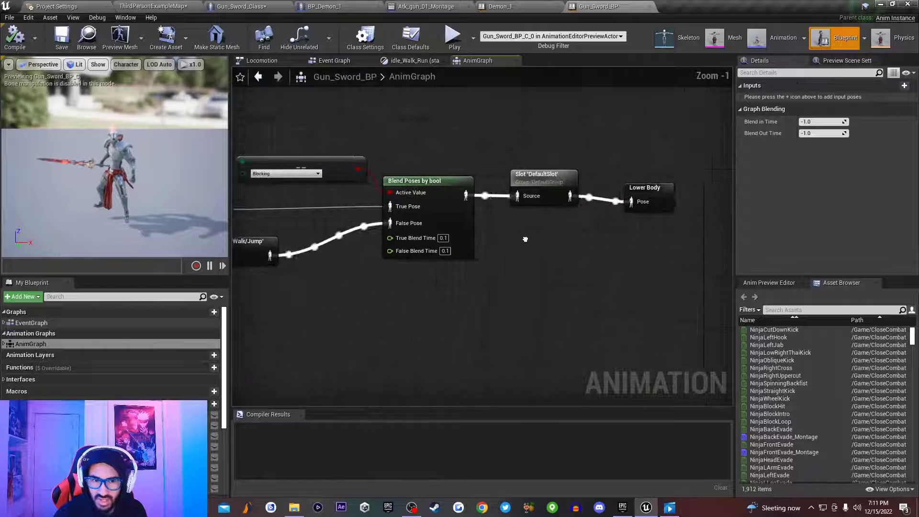
right_drag(528, 240, 605, 218)
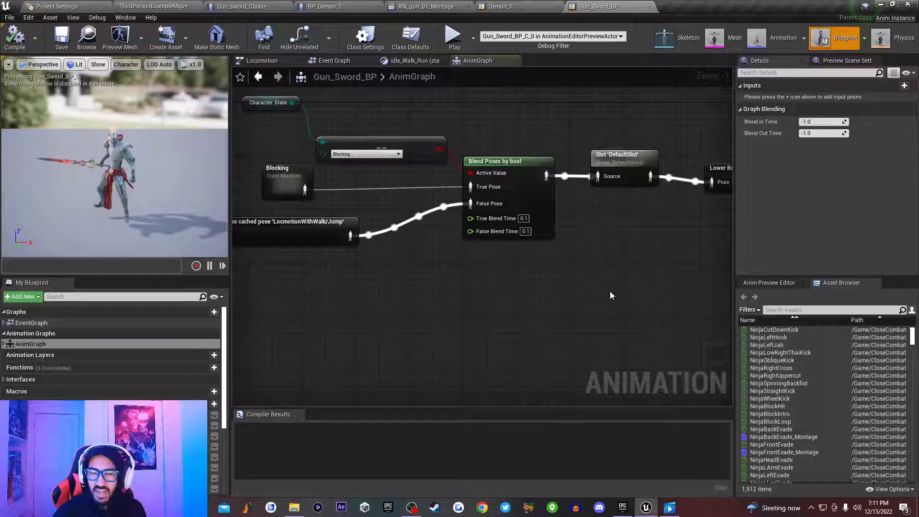
right_drag(543, 294, 517, 304)
right_drag(609, 250, 503, 223)
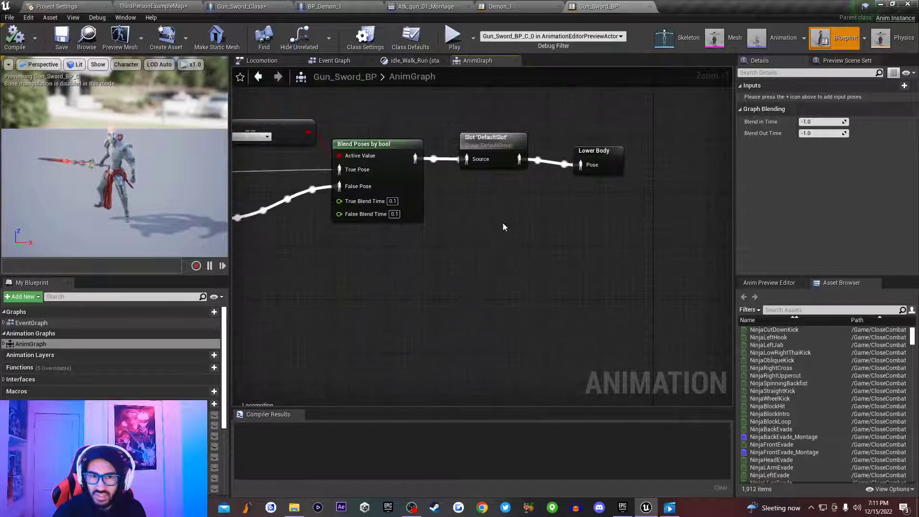
Add a second DefaultSlot montage node in the empty area below the Blend Poses by bool node.
right_click(468, 248)
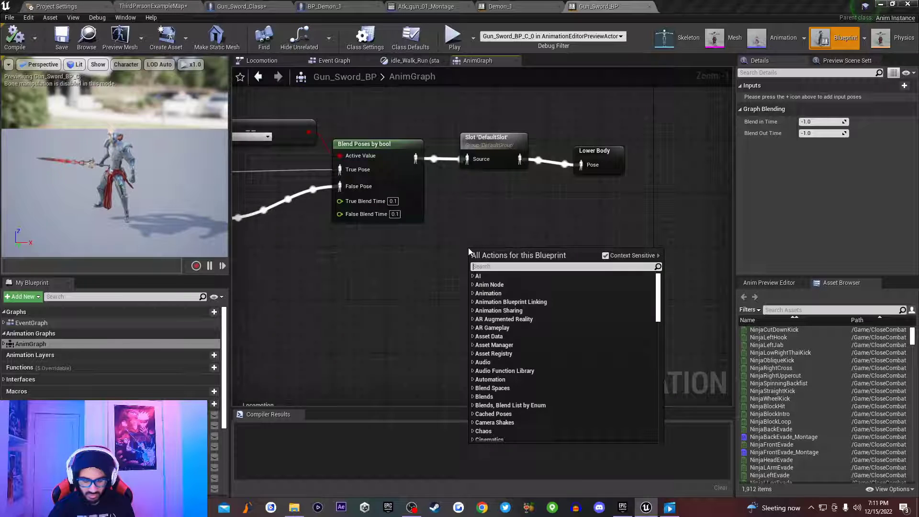
text(slot)
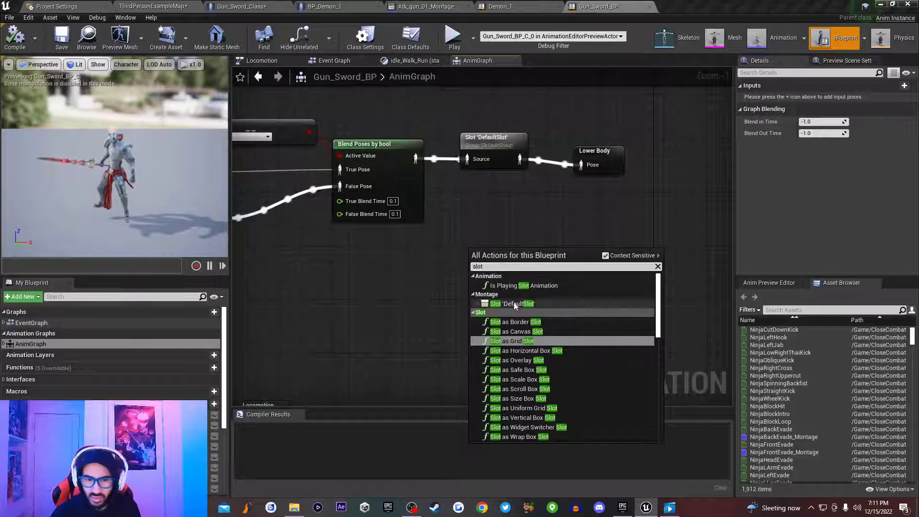
key(Escape)
drag(502, 253, 355, 279)
right_drag(355, 279, 451, 199)
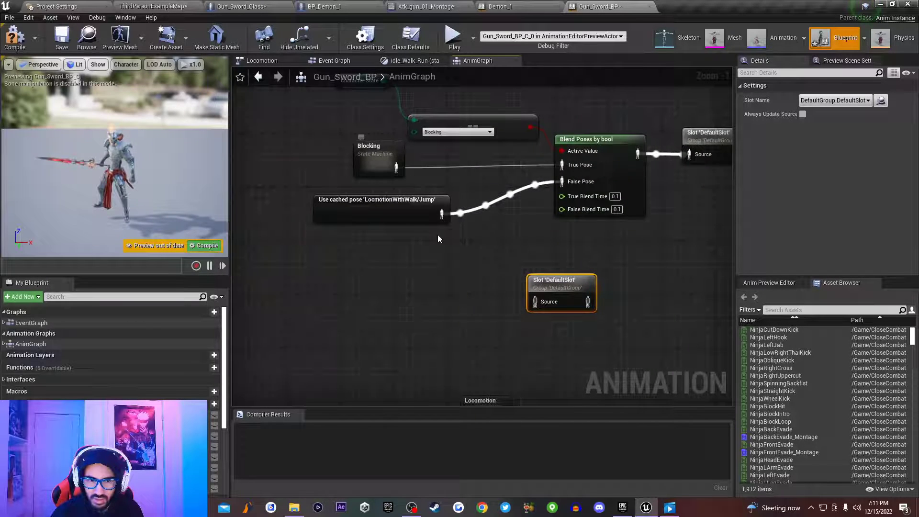
Try wiring the Blocking state machine into the new DefaultSlot node's source, and undo the wiring changes.
drag(396, 167, 546, 301)
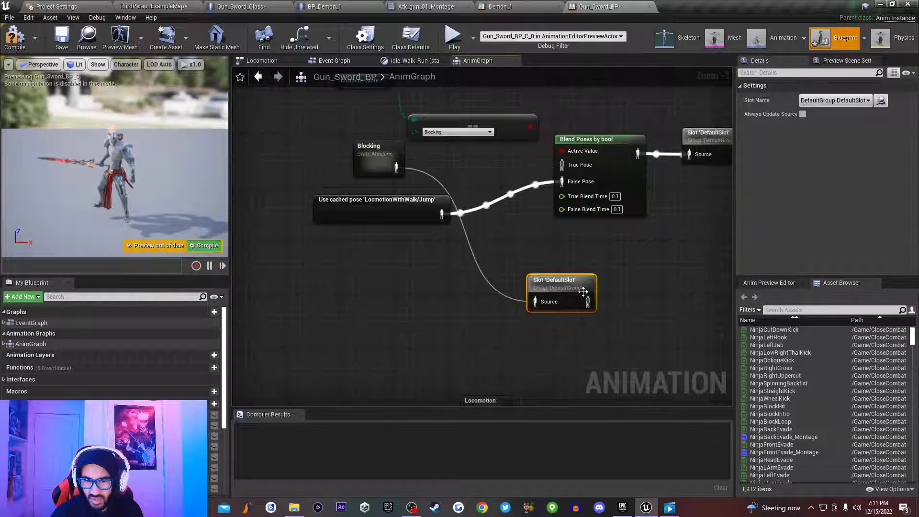
right_drag(664, 307, 437, 140)
scroll(529, 320, down, 7)
scroll(532, 225, up, 4)
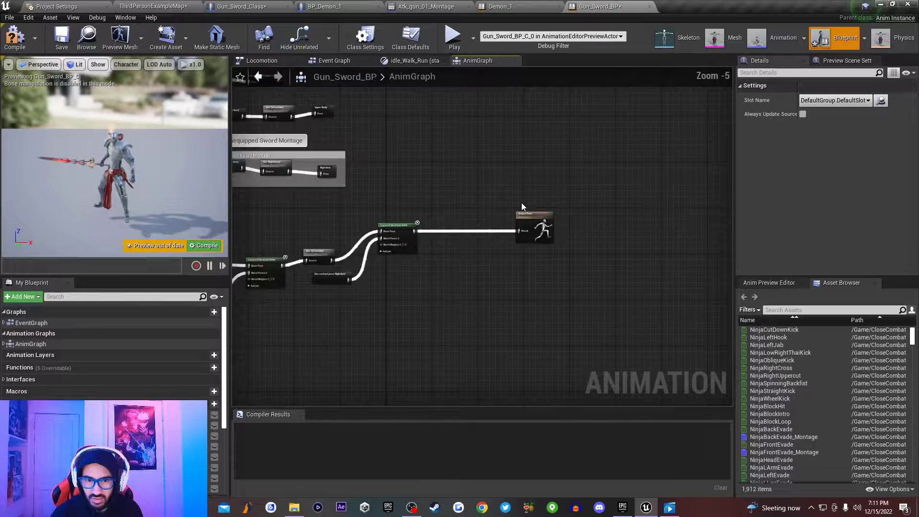
right_drag(543, 242, 606, 342)
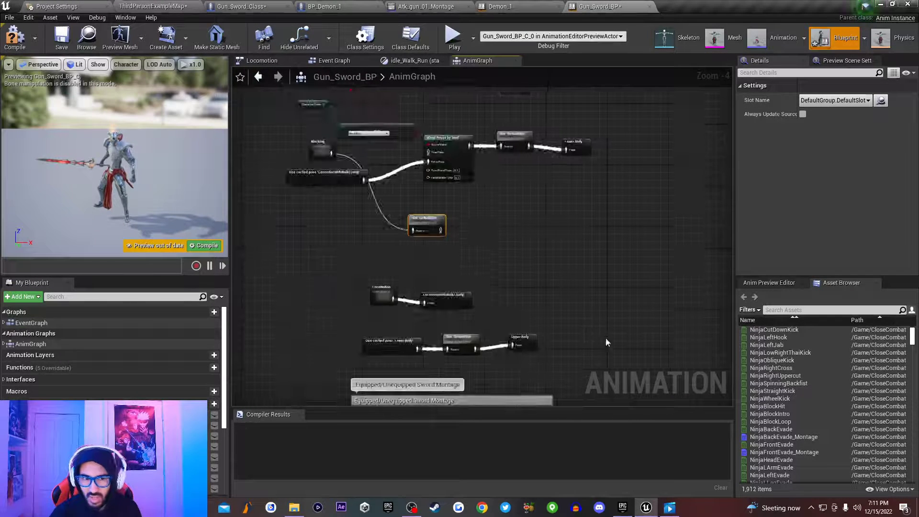
alt+click(391, 225)
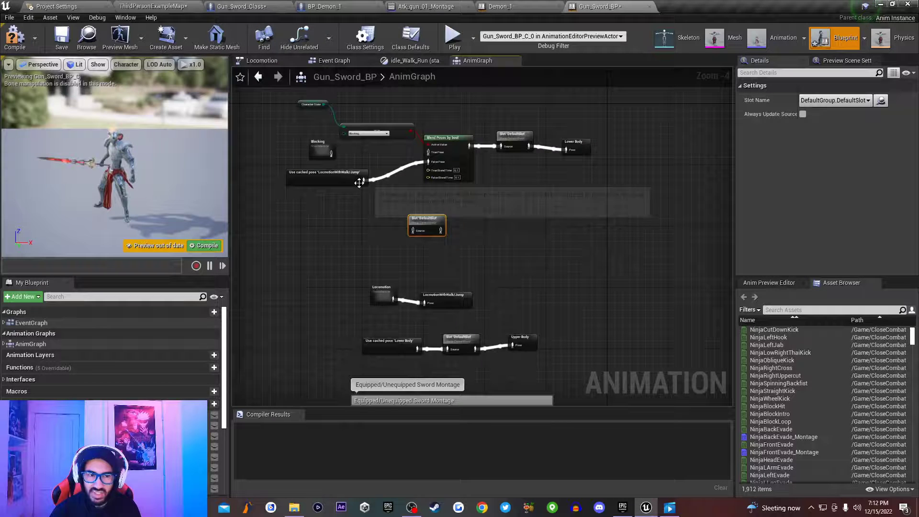
key(ctrl+z)
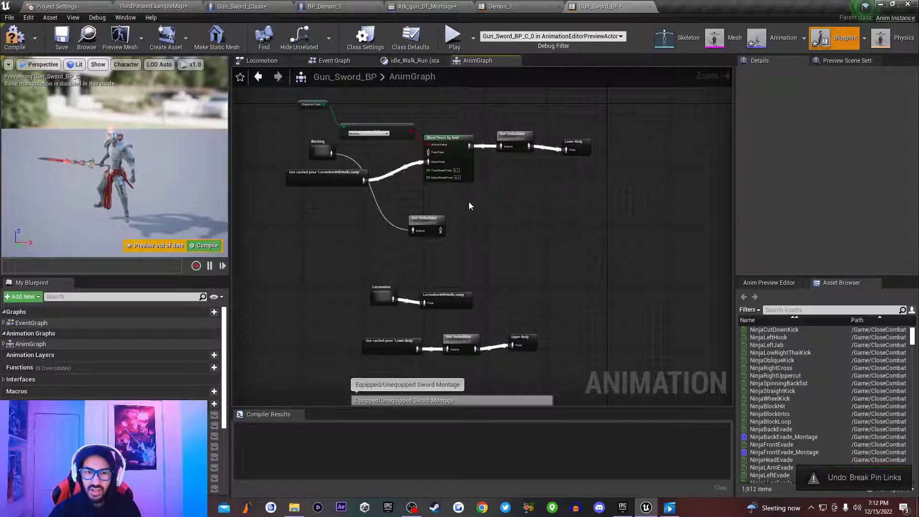
key(ctrl+z)
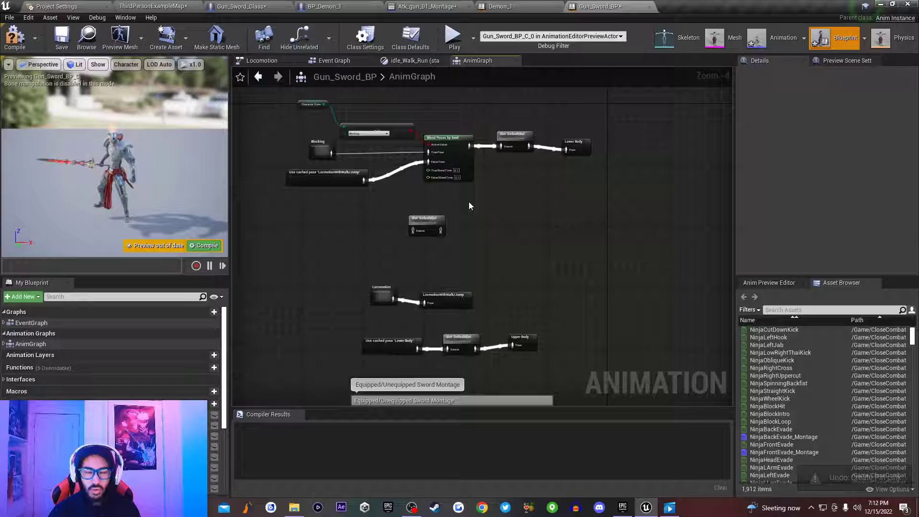
Delete the unconnected DefaultSlot node and compile the animation blueprint.
click(427, 223)
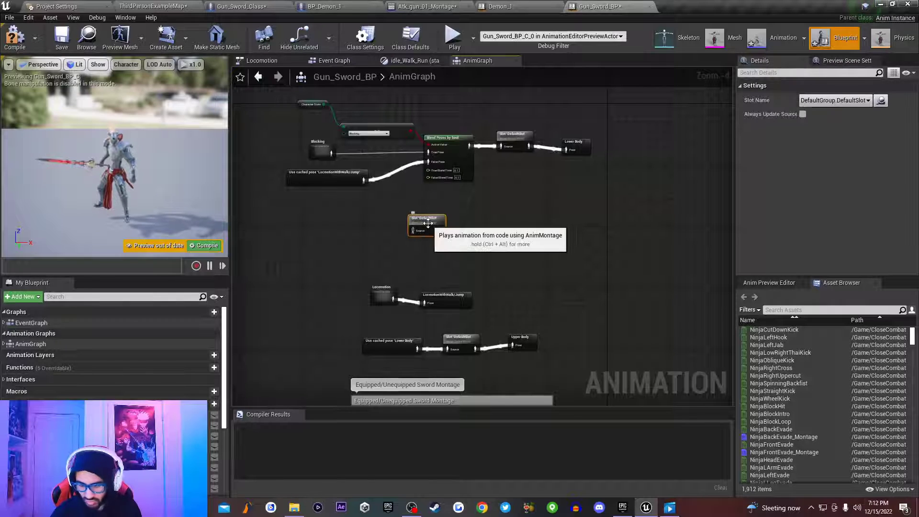
key(Delete)
click(14, 36)
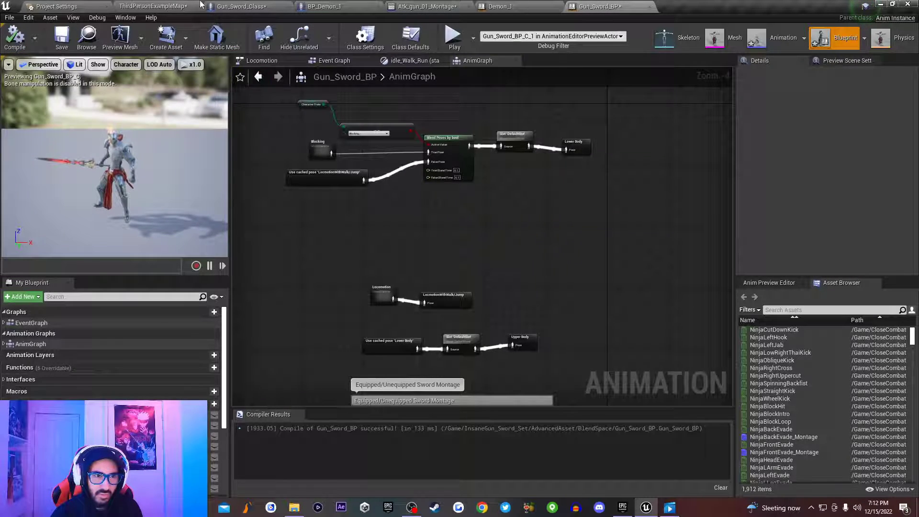
Switch to the Gun_Sword_Class Attacking graph and add a keyboard 1 input event below the Launch Sword Attack 3 event.
click(153, 7)
click(240, 6)
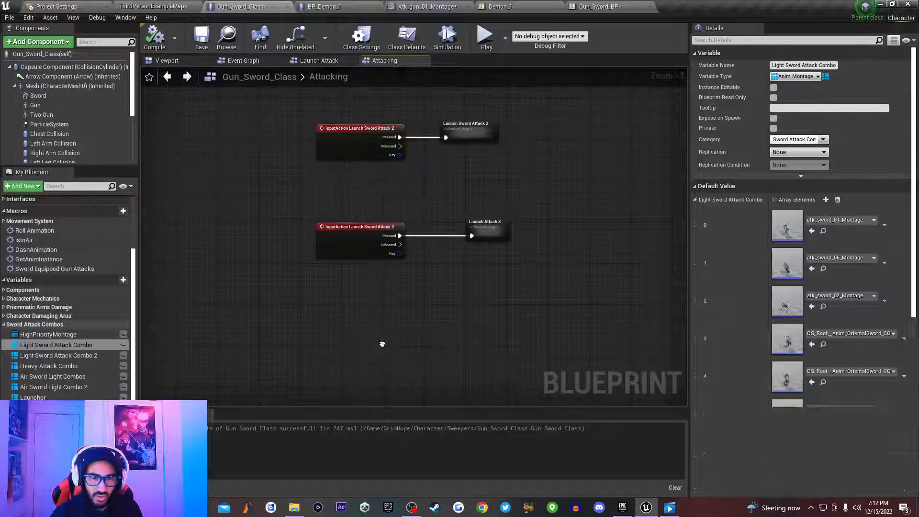
right_drag(382, 343, 355, 281)
right_click(354, 280)
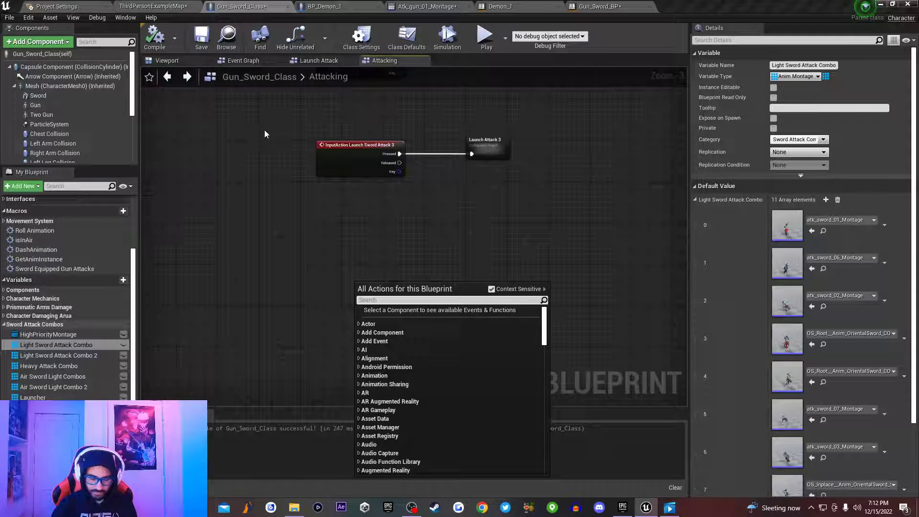
text(inpu)
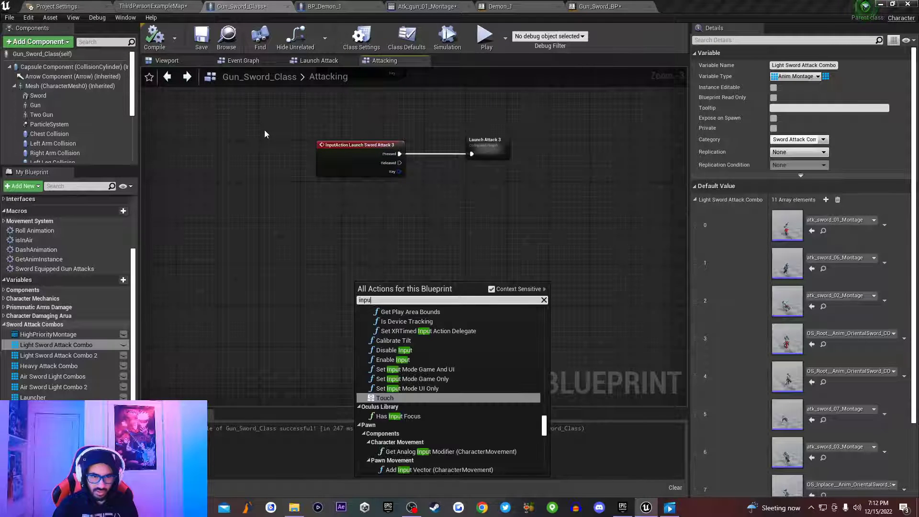
text(t 1)
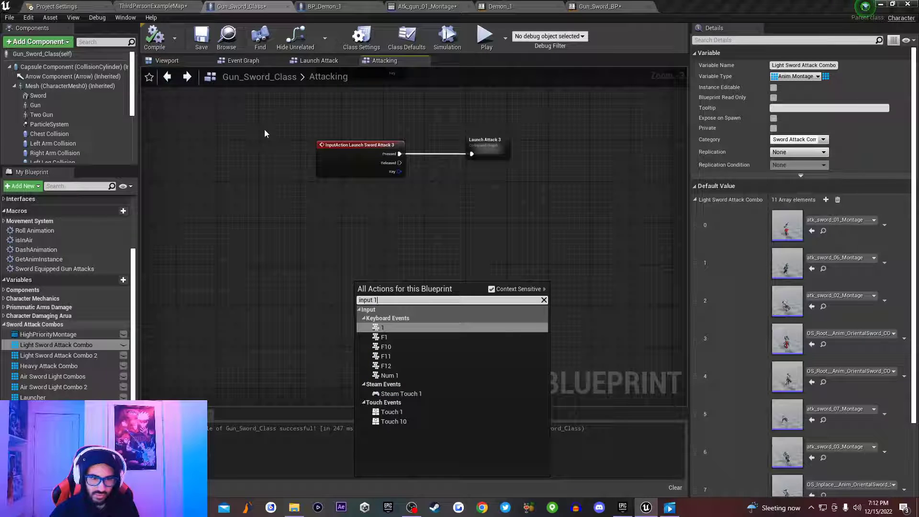
click(382, 327)
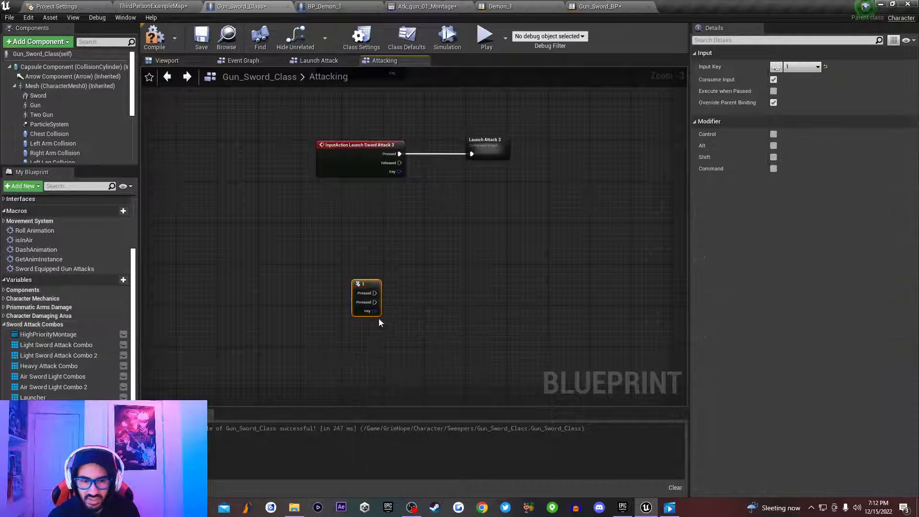
Add a Play Anim Montage node driven by the 1 key's Pressed output and set its montage to Air_Attack01_Montage.
scroll(386, 312, up, 2)
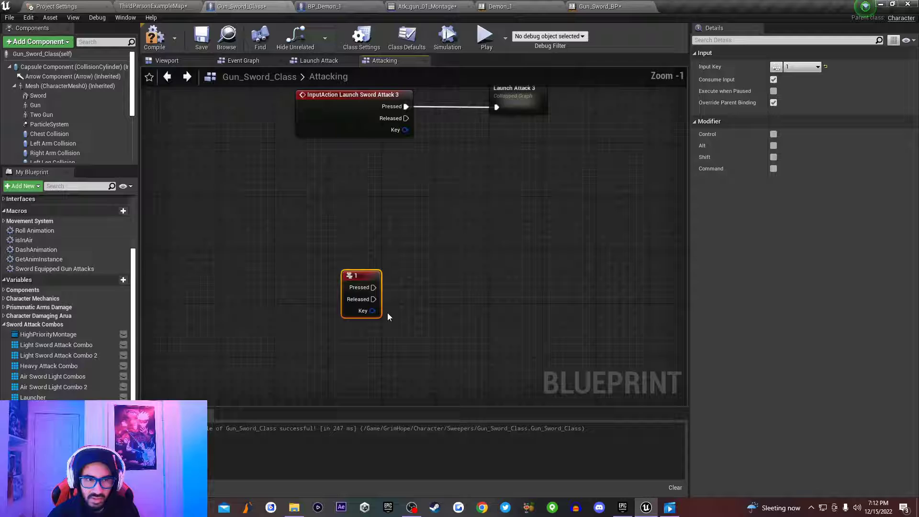
click(468, 257)
right_drag(467, 258, 431, 198)
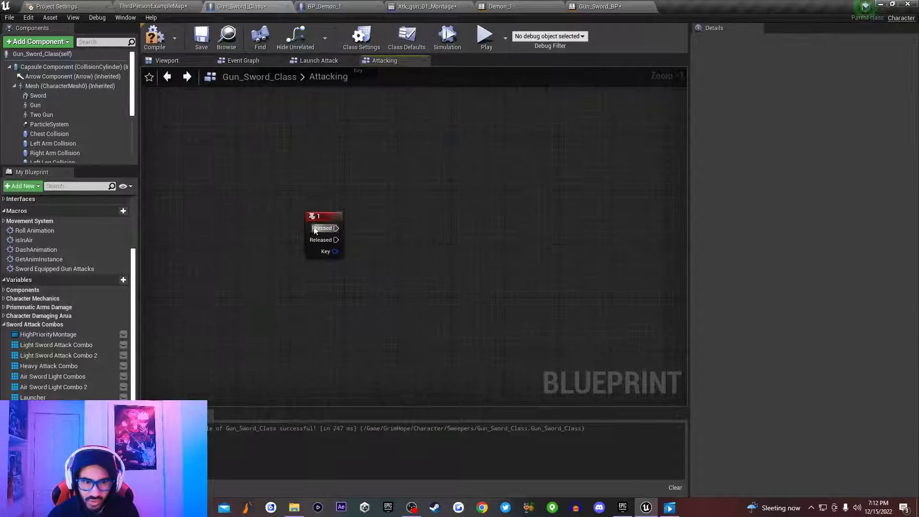
drag(333, 221, 398, 221)
text(play montag)
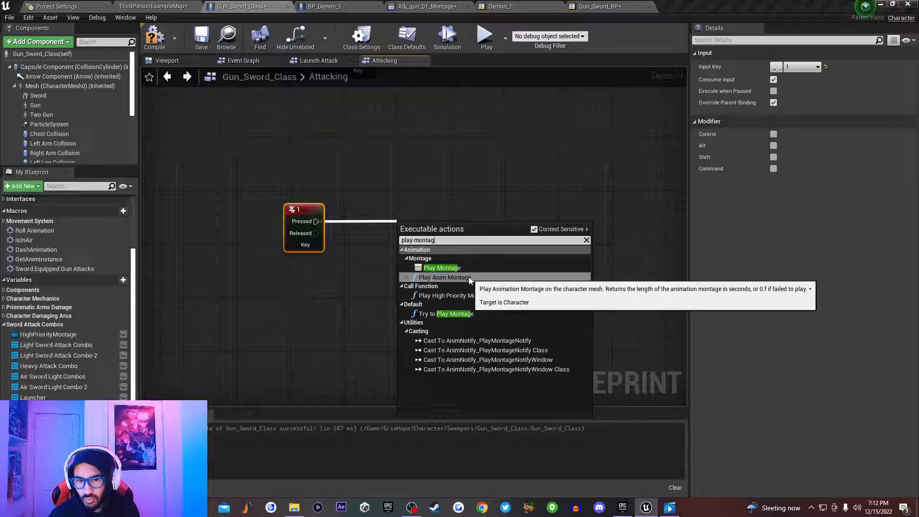
click(467, 279)
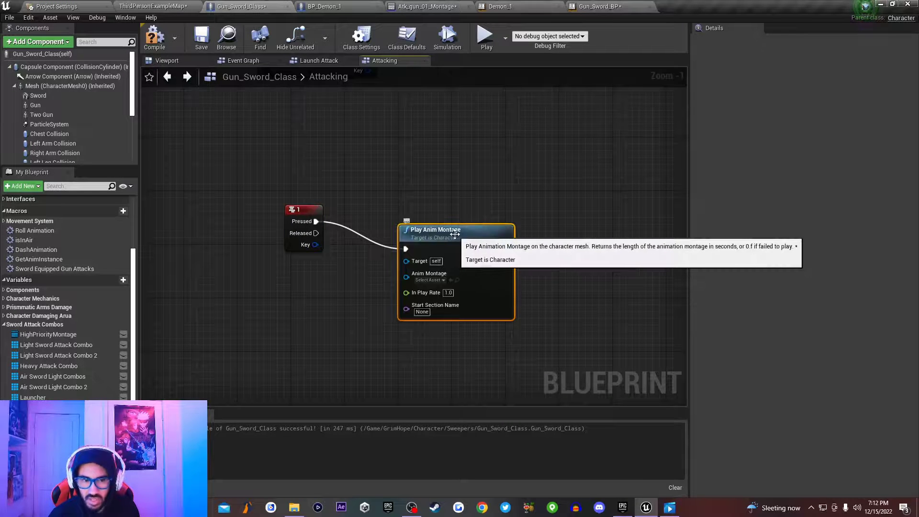
drag(455, 234, 495, 201)
click(474, 247)
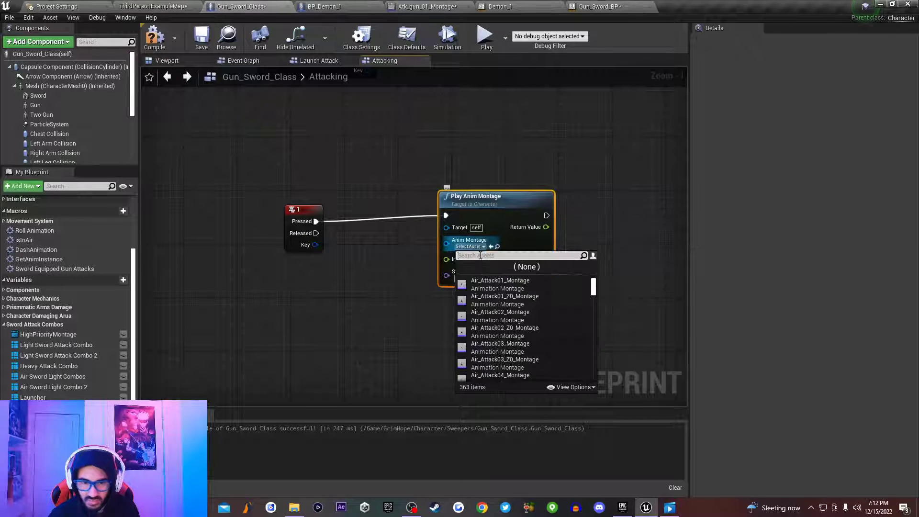
click(543, 285)
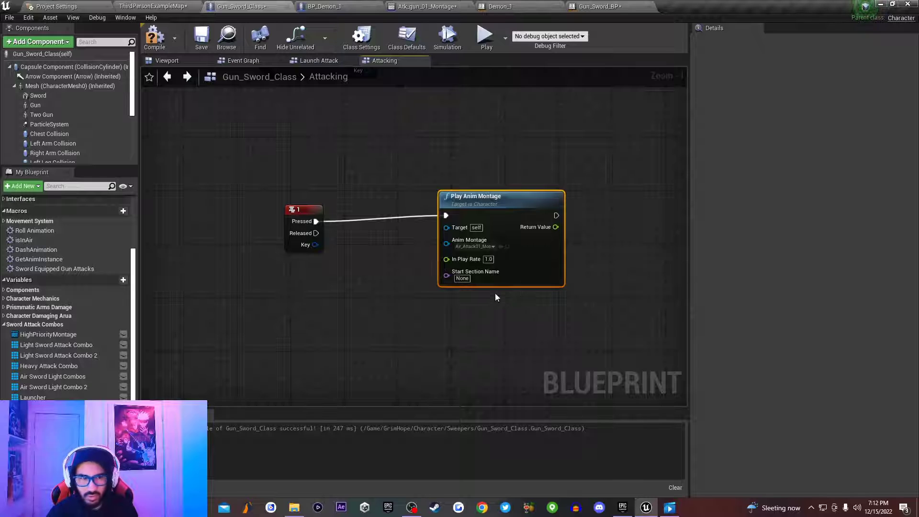
Compile Gun_Sword_Class, run the game preview to try the character, and exit the preview.
click(153, 40)
click(502, 42)
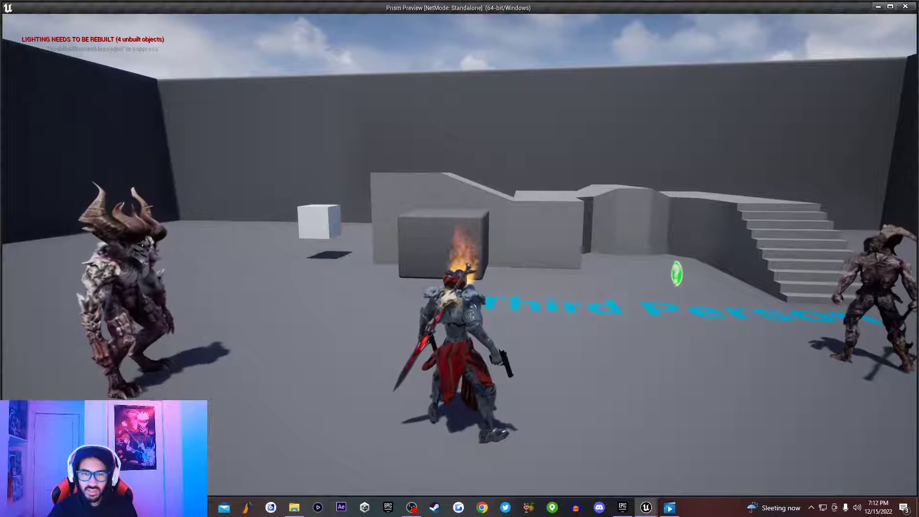
key(Escape)
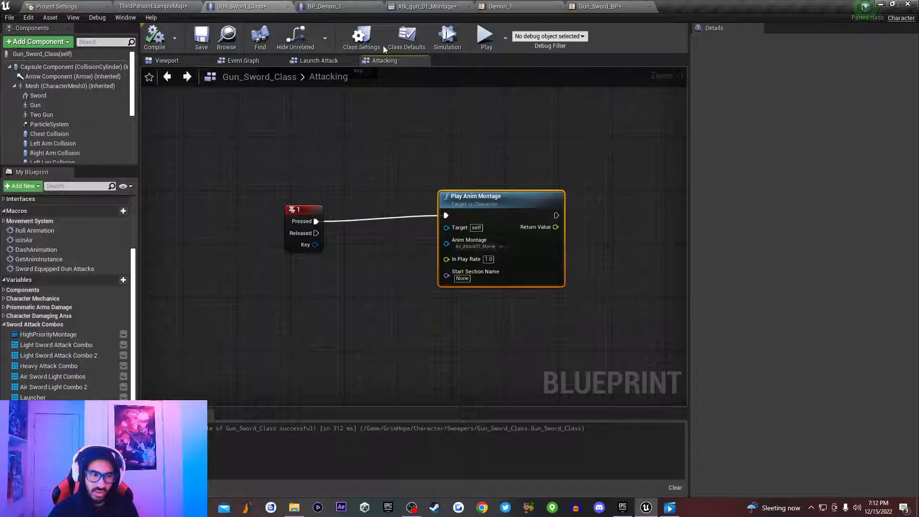
Search the variable types for "anim montage" on the Light Sword Attack Combo variable and close the list without changing the type.
click(36, 345)
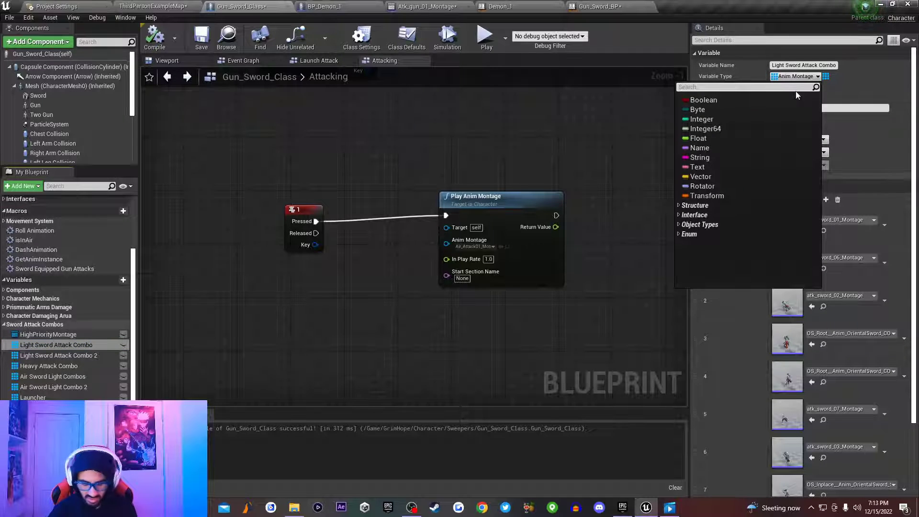
text(anim montage)
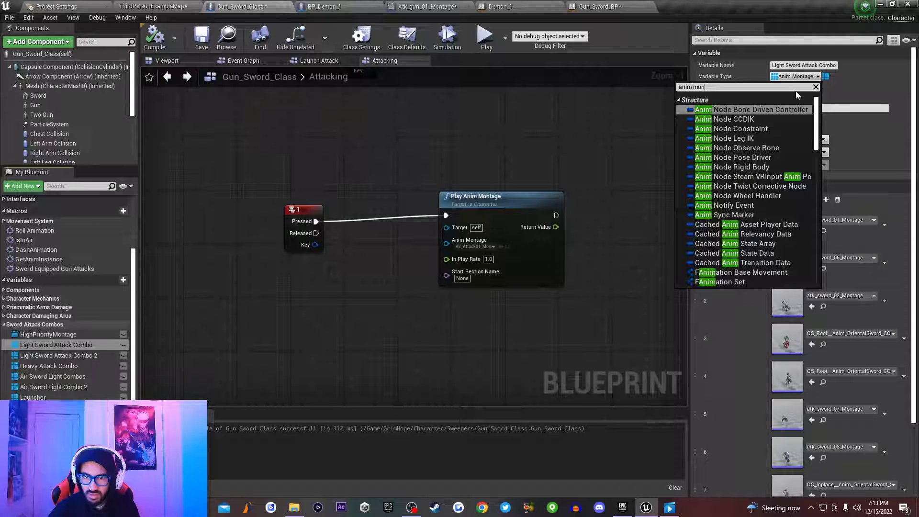
mouse_move(756, 111)
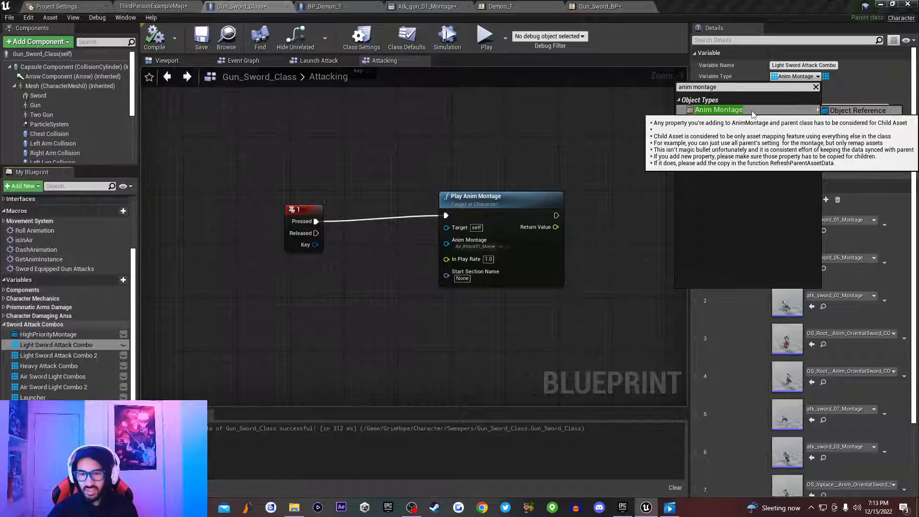
click(599, 334)
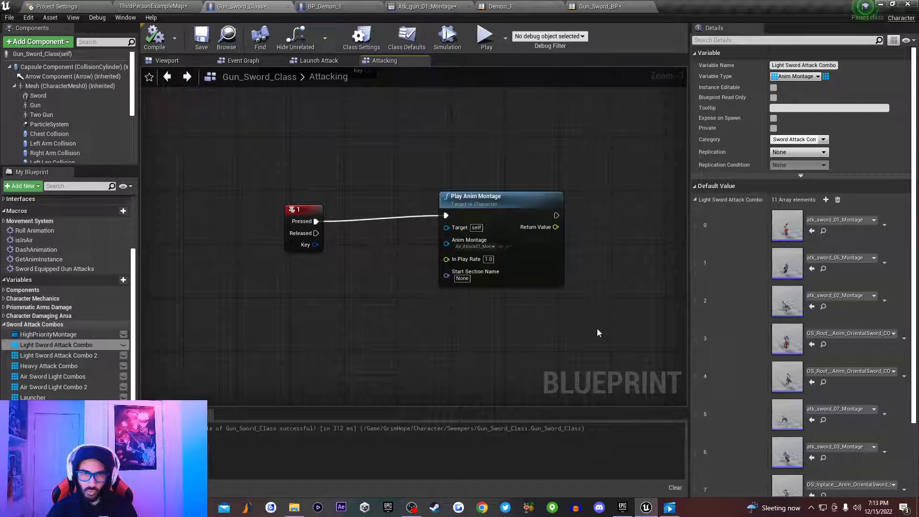